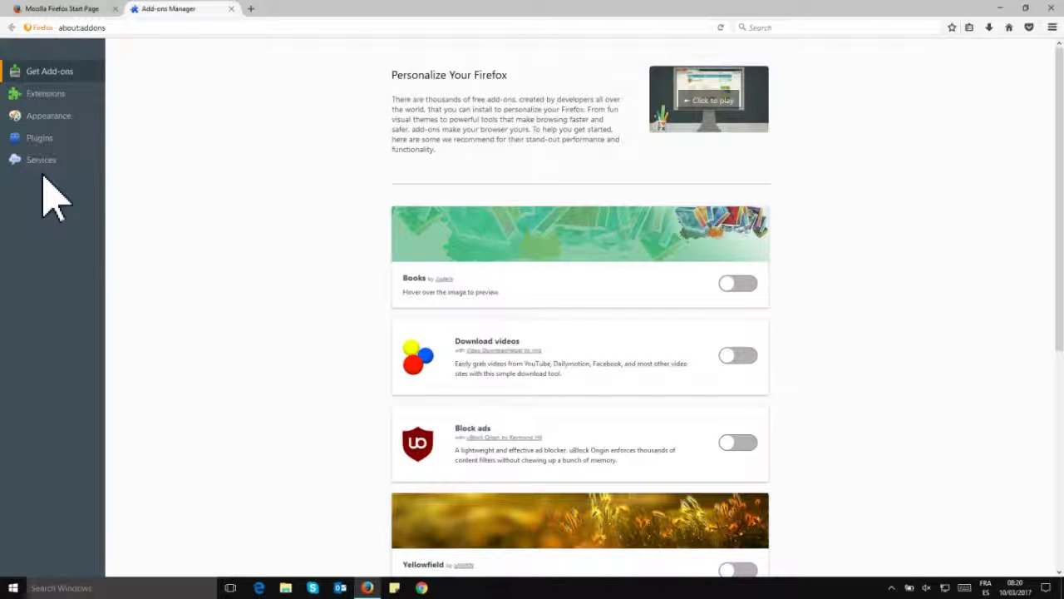
Close the Add-ons Manager, enter the misspelled word "moutdbd" in the start page search field and turn on spell checking.
click(232, 9)
text(mou)
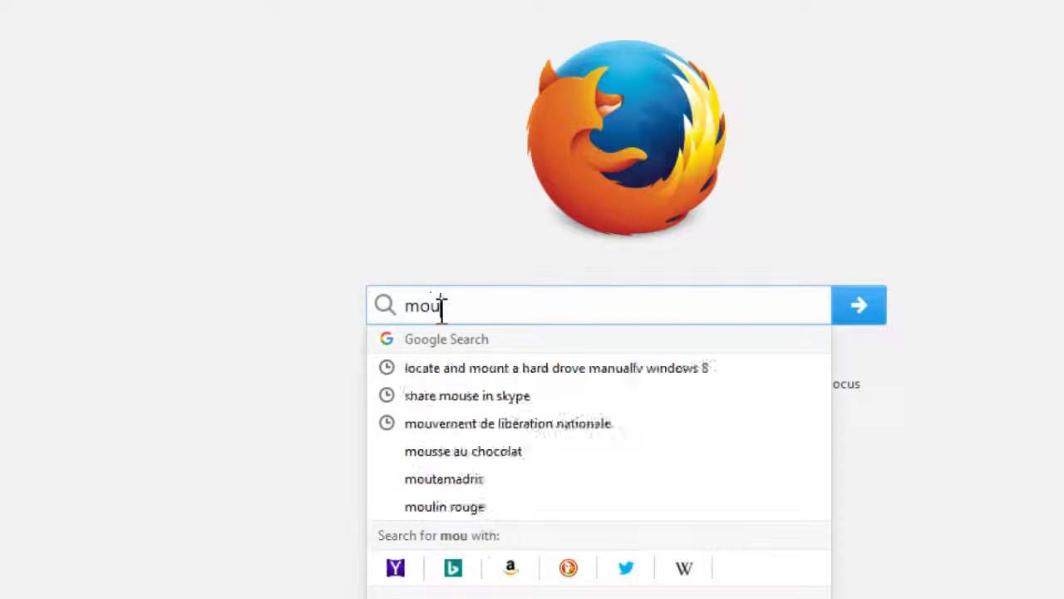
text(tdbd)
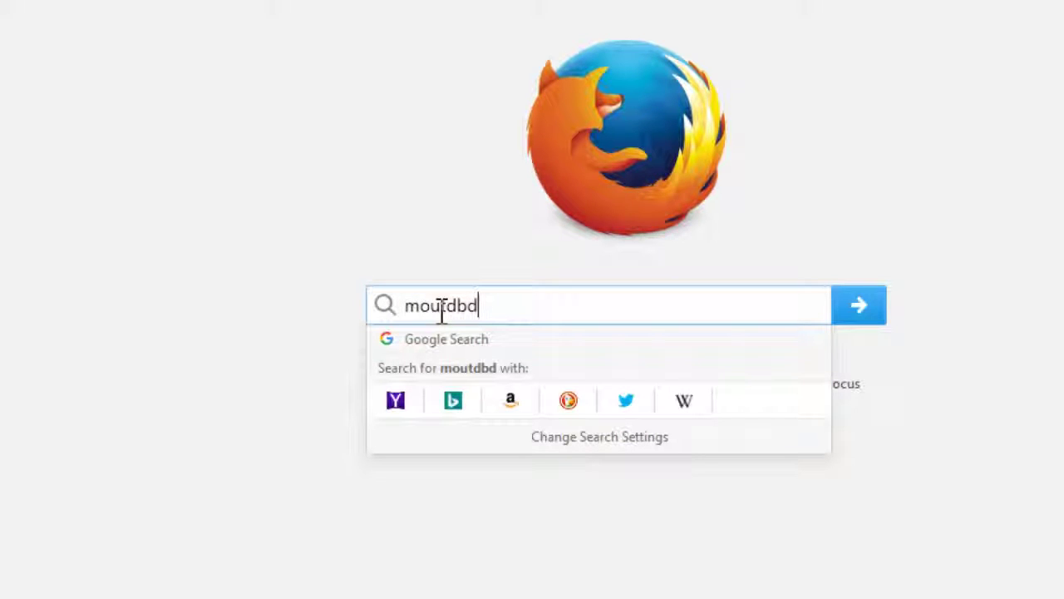
right_click(441, 312)
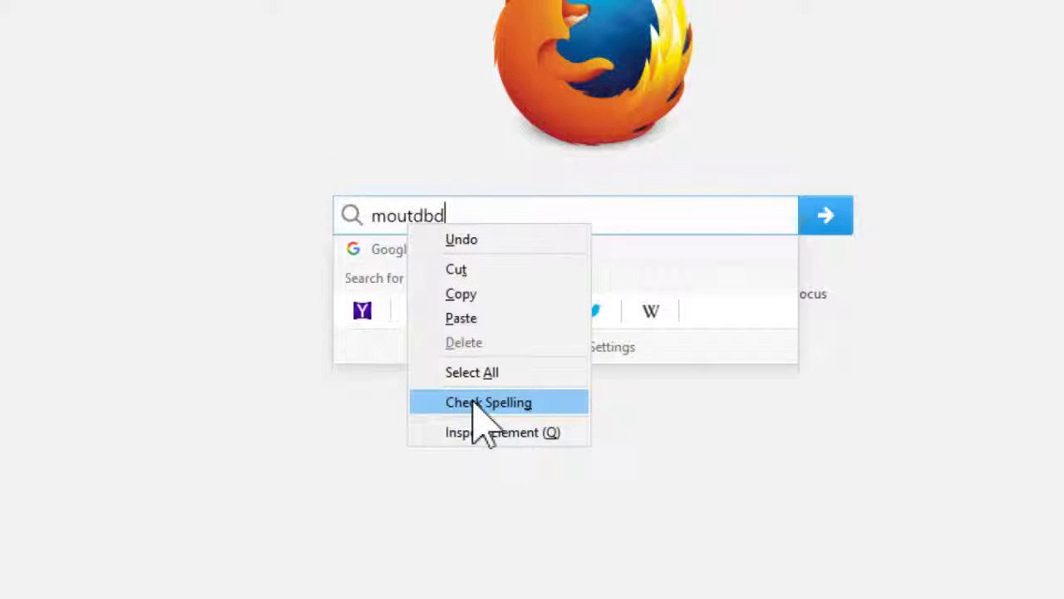
click(474, 402)
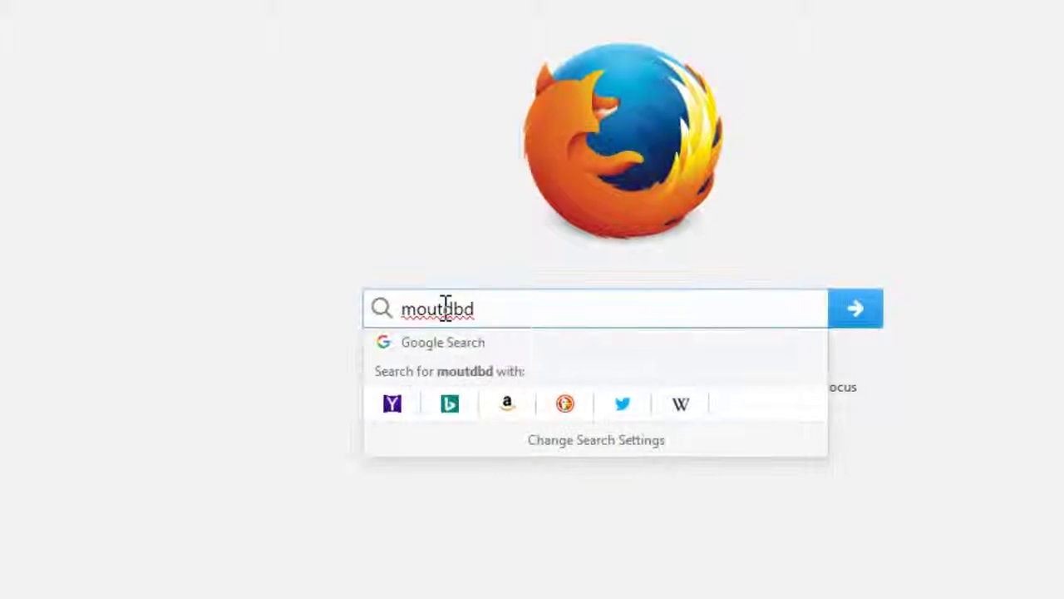
Open the Dictionaries & Language Packs page from the field's spelling language options and install the Français Language Pack.
right_click(446, 308)
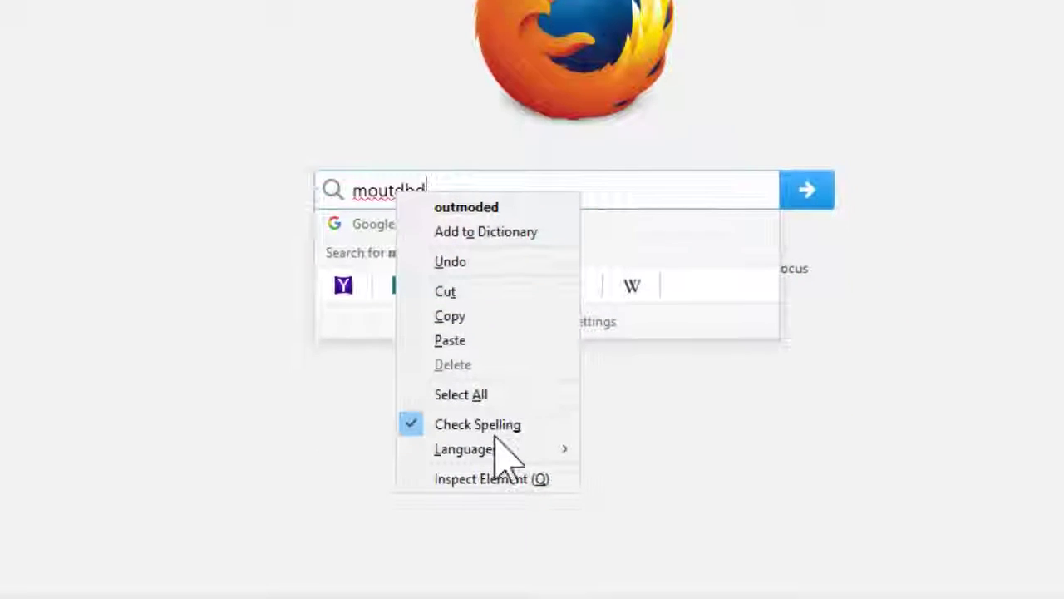
mouse_move(517, 562)
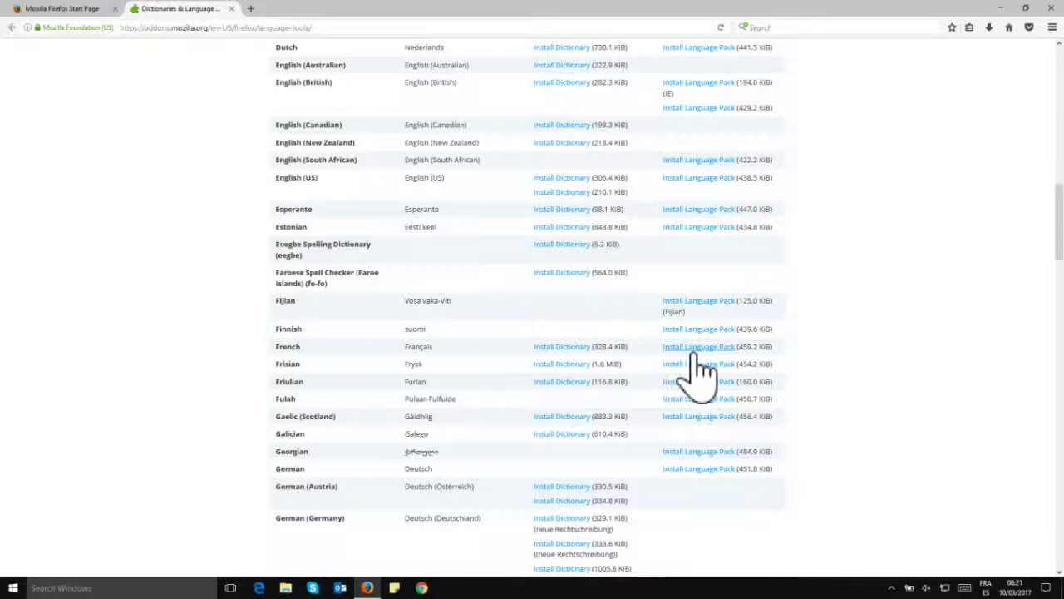
click(706, 348)
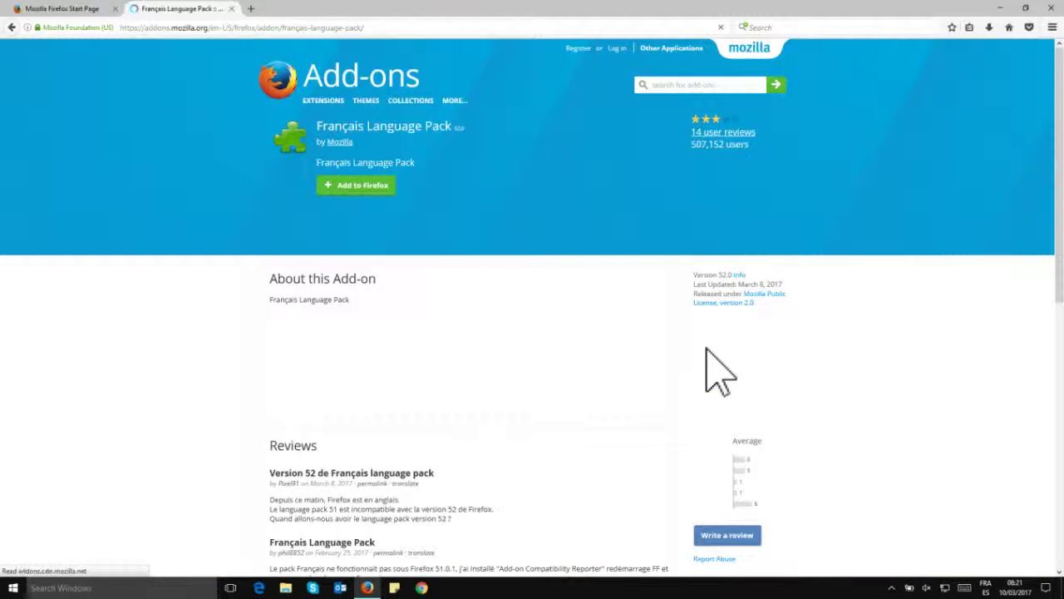
click(350, 191)
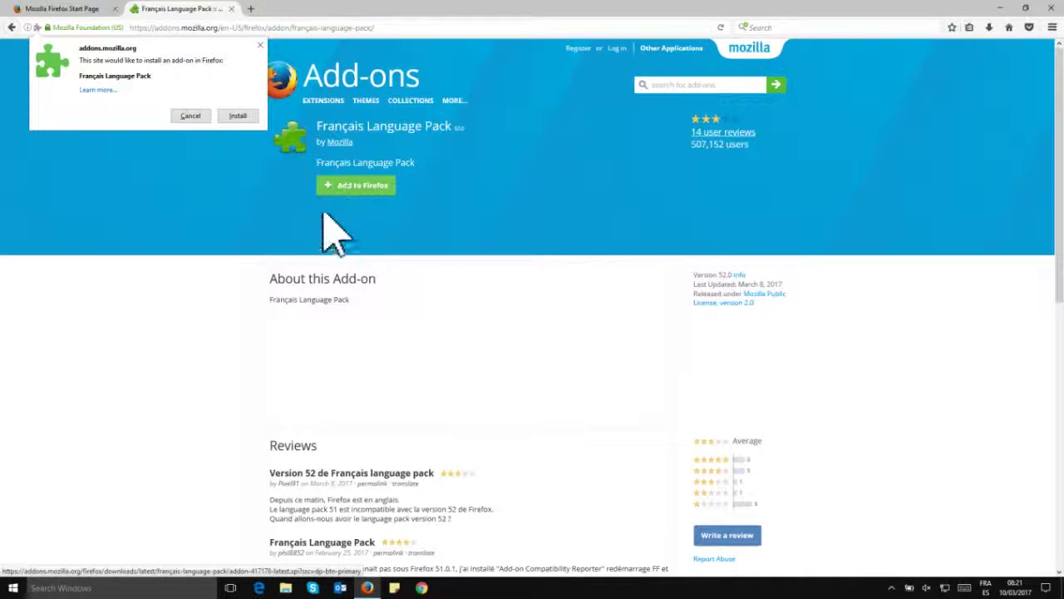
click(239, 117)
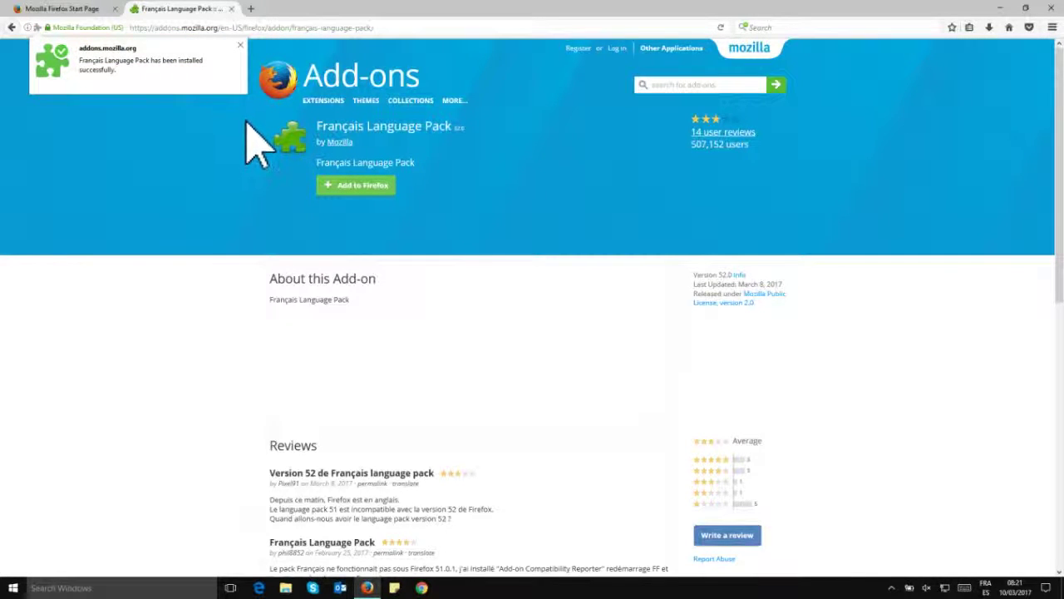
click(239, 45)
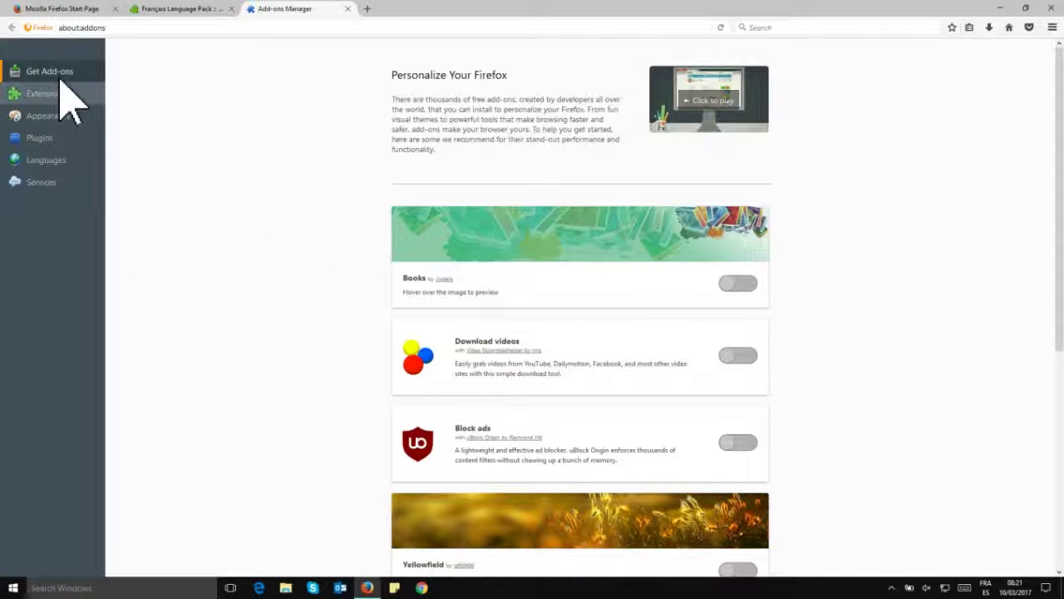
Search all add-ons for "simple locale switcher", install Simple Locale Switcher and restart the browser.
click(46, 161)
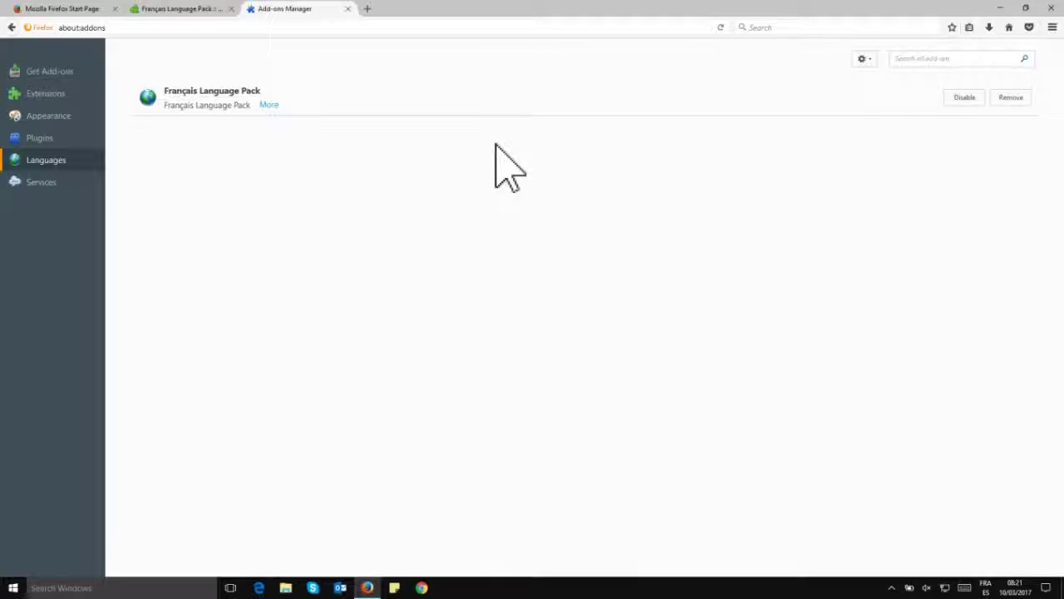
click(939, 60)
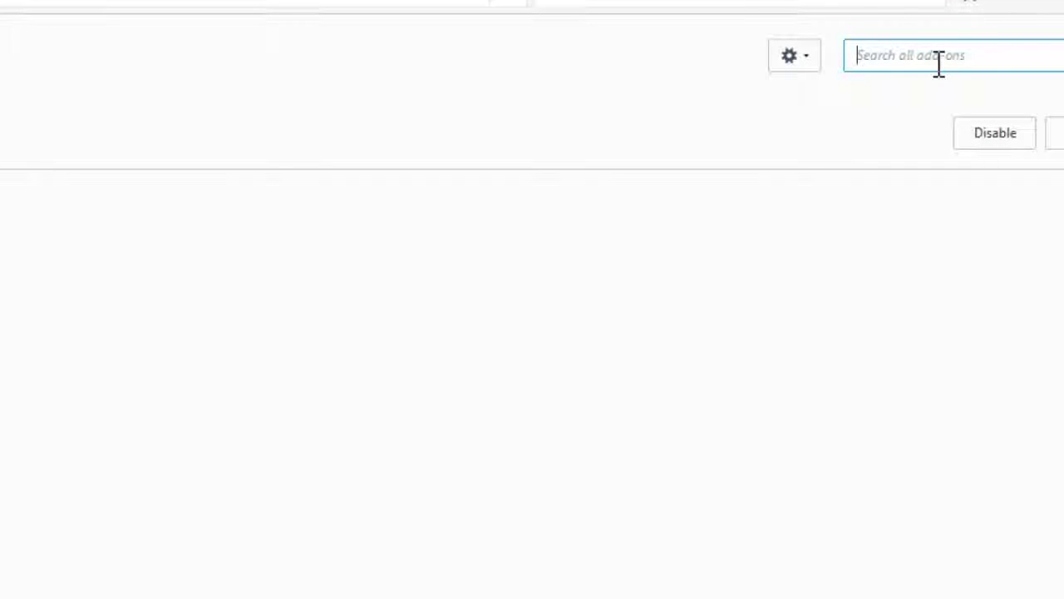
text(simple locale switcher)
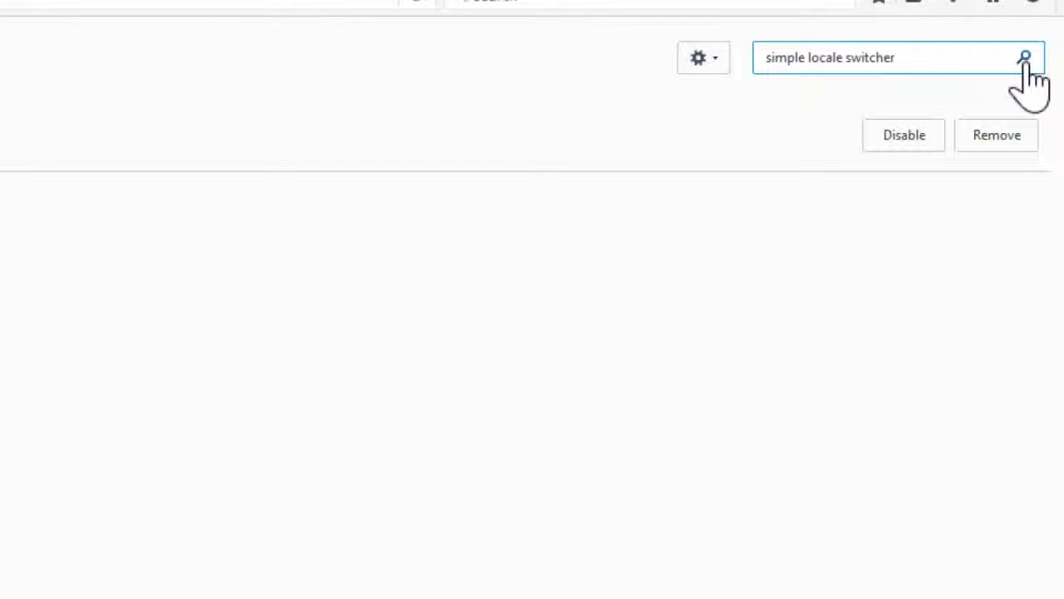
click(1031, 60)
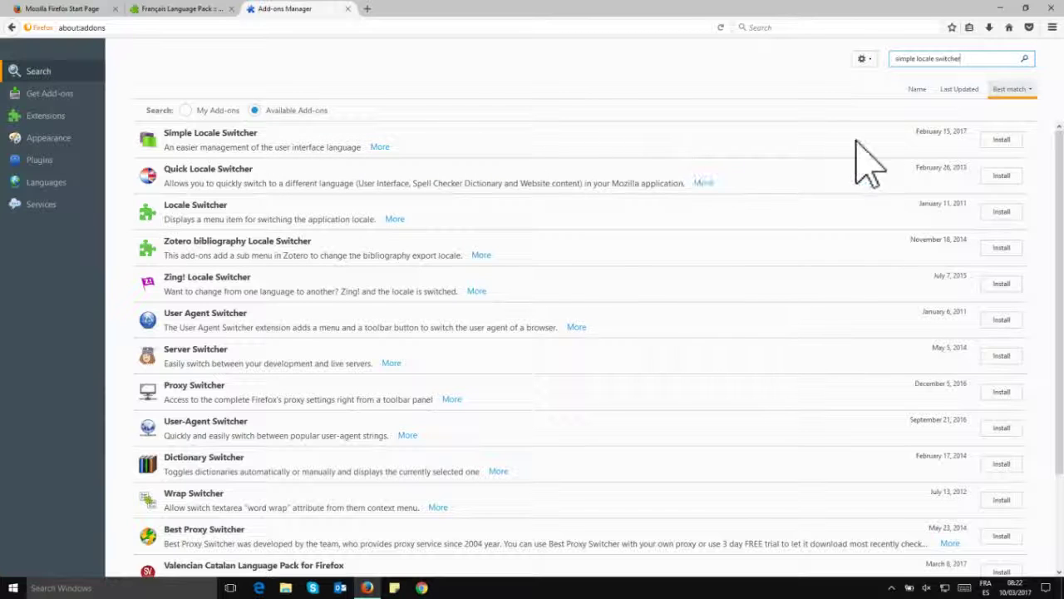
click(1005, 140)
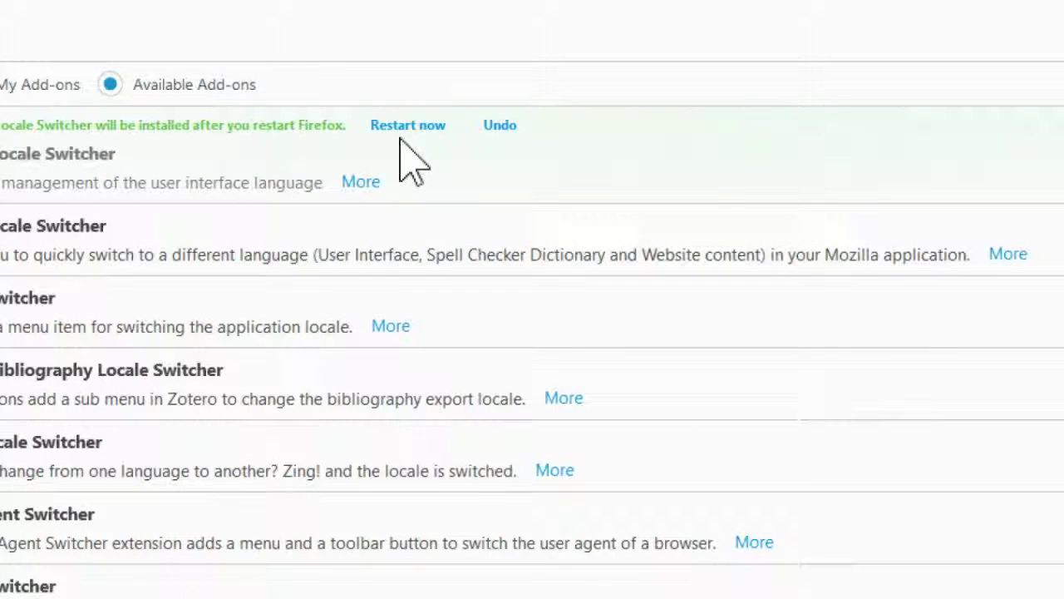
click(407, 127)
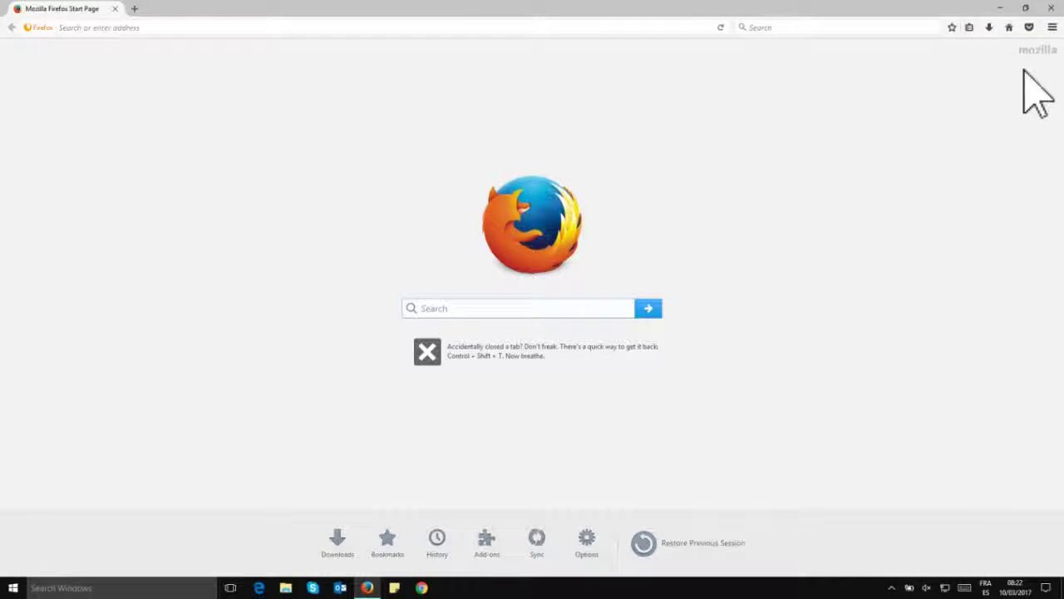
In the Add-ons Manager's language settings, switch the user interface language to French and restart the browser.
click(1052, 27)
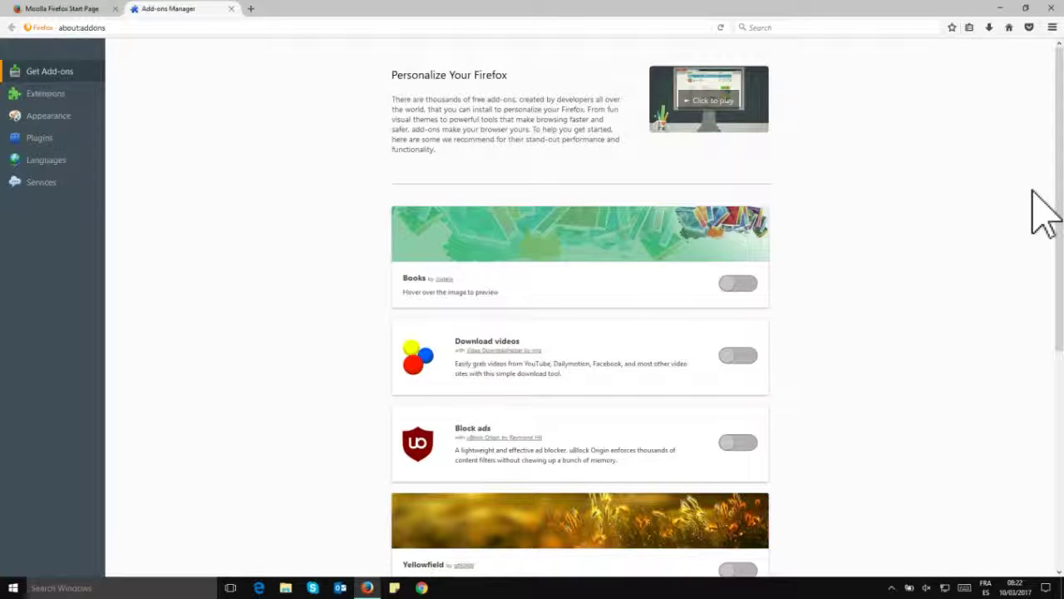
click(45, 161)
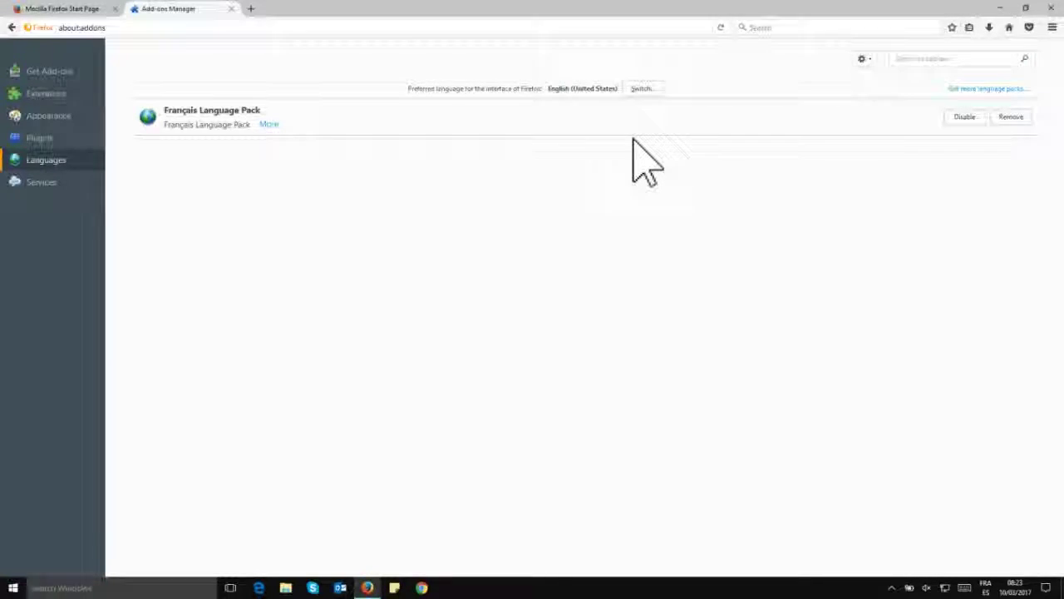
click(638, 93)
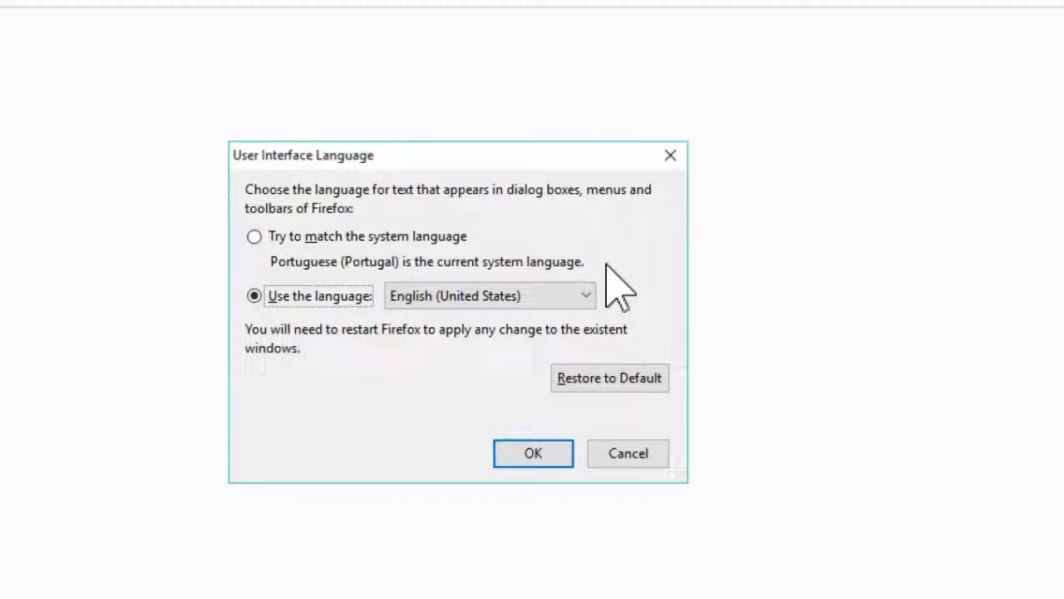
click(582, 295)
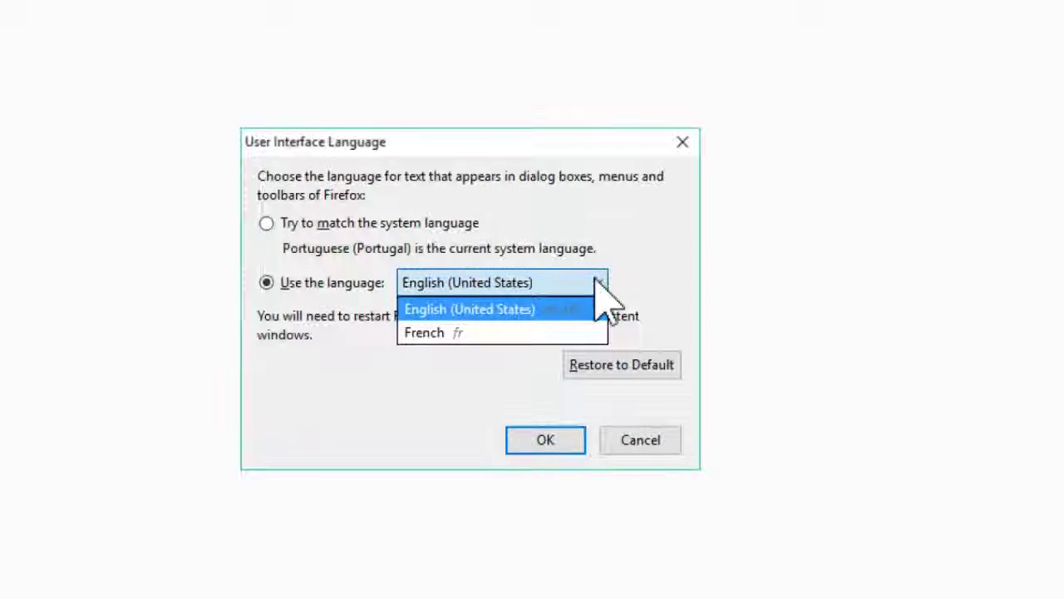
click(479, 333)
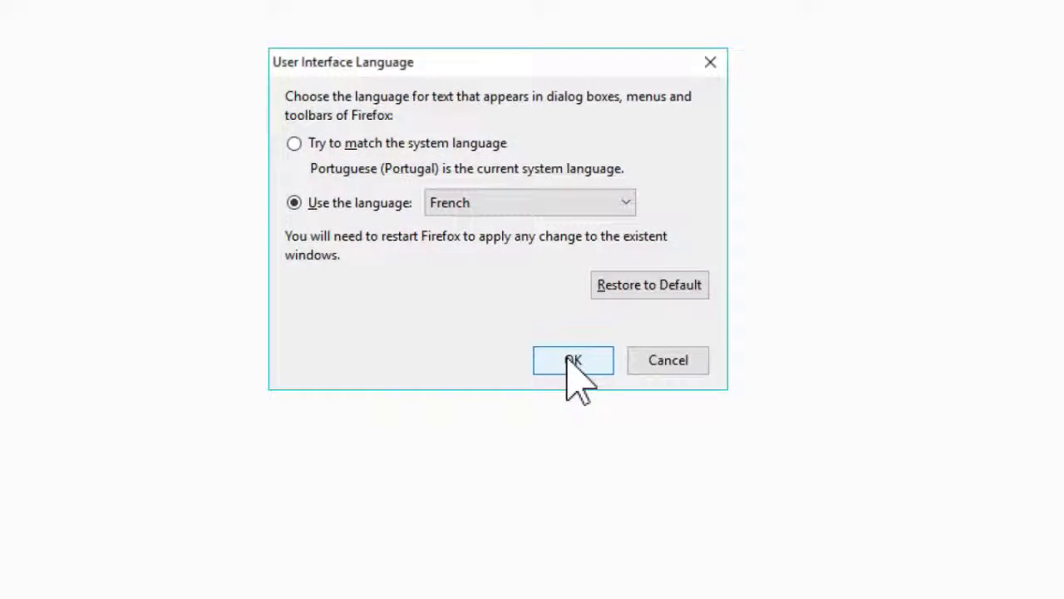
click(597, 411)
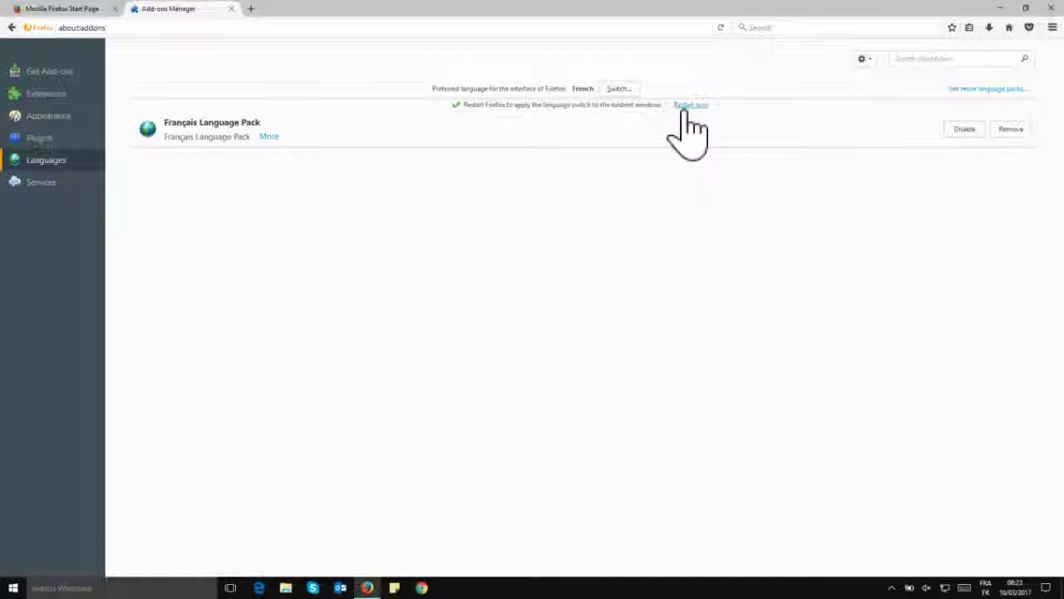
click(687, 106)
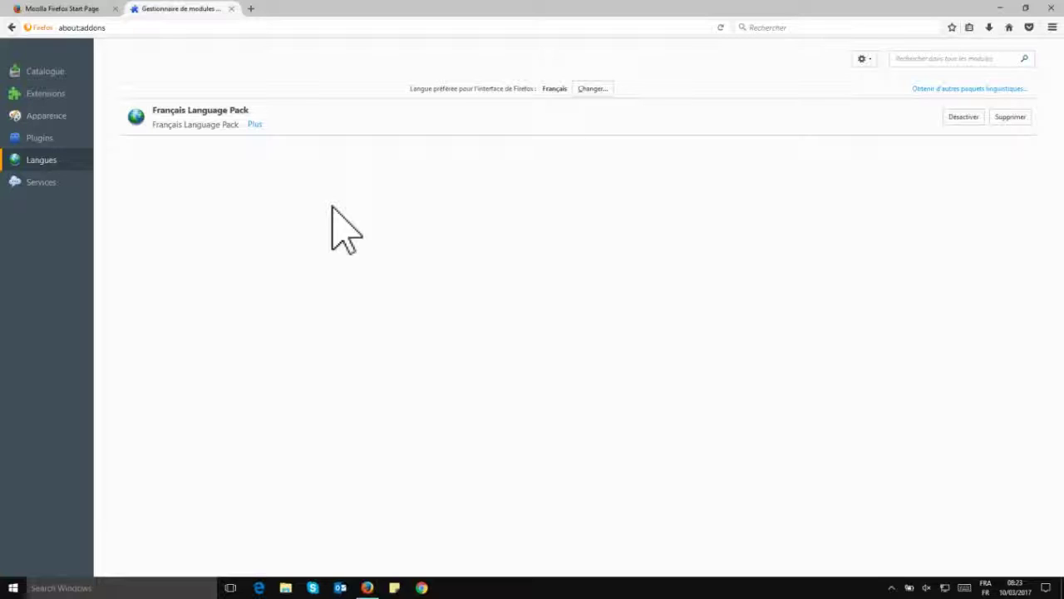
Switch the user interface language to English (United States) and restart the browser.
click(593, 89)
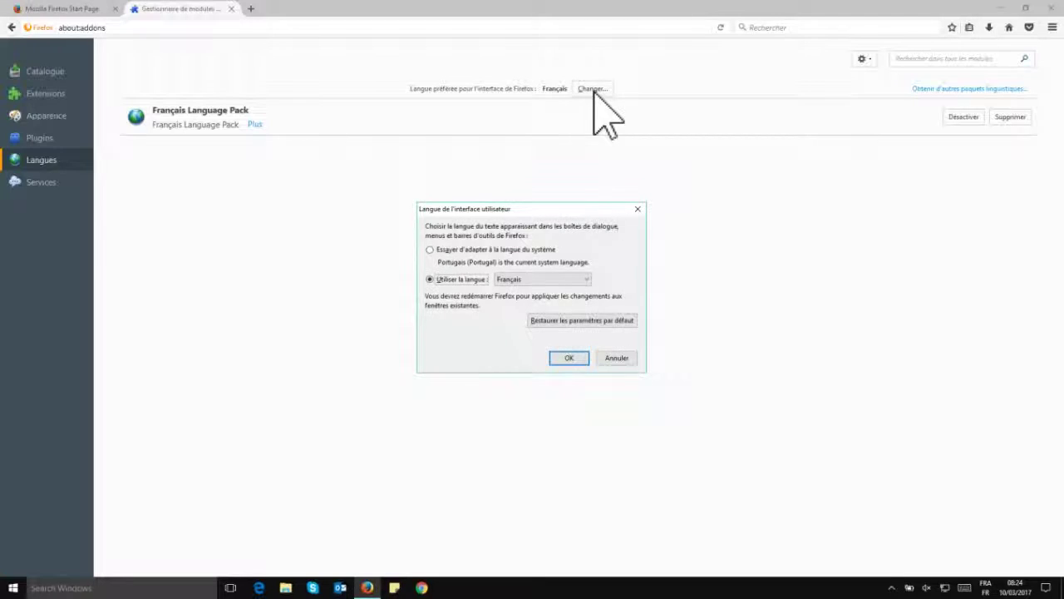
click(582, 280)
click(548, 292)
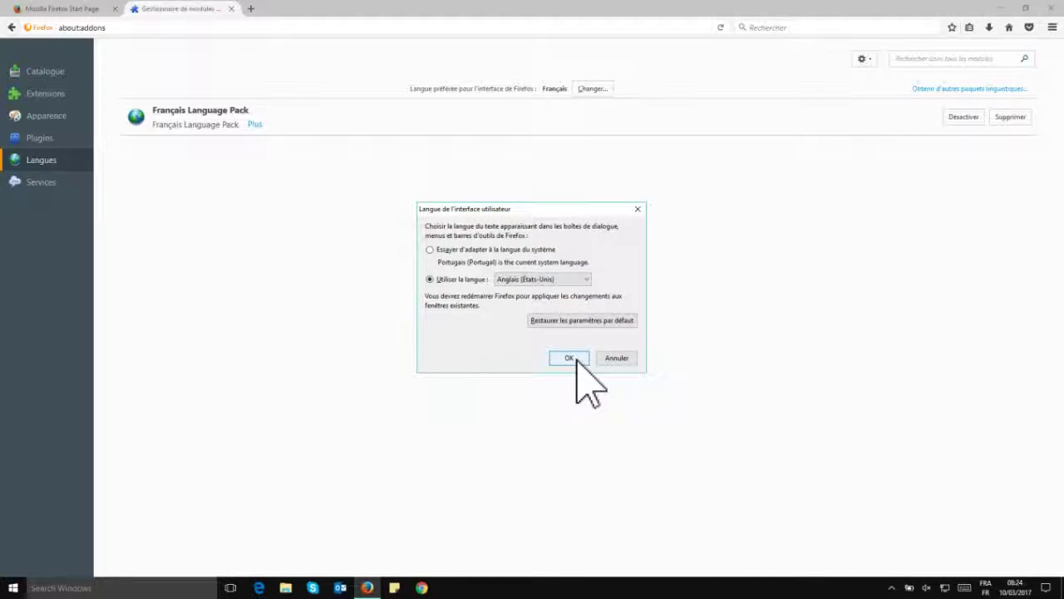
click(570, 358)
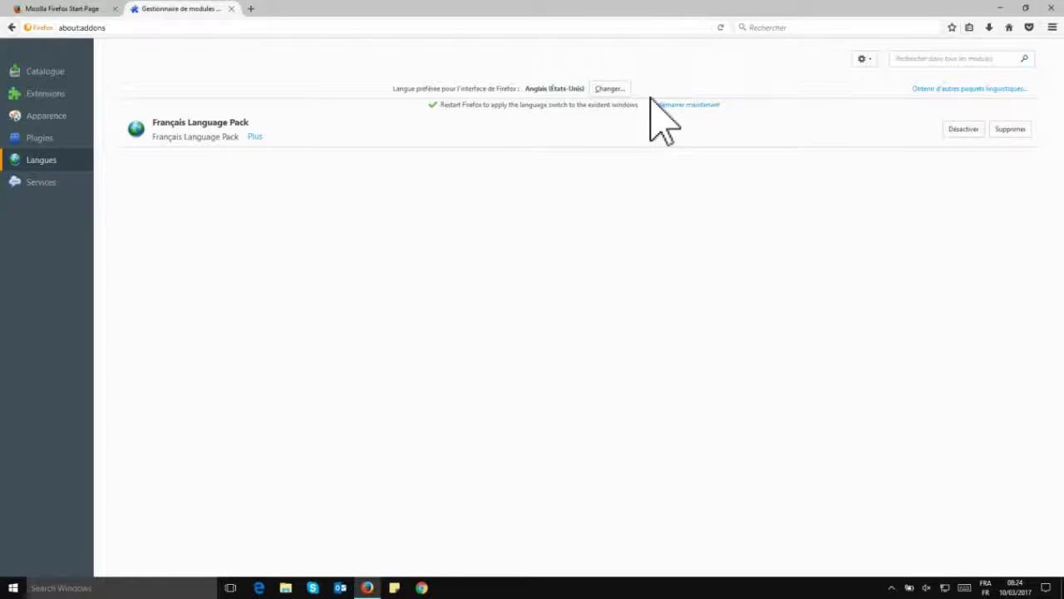
click(666, 106)
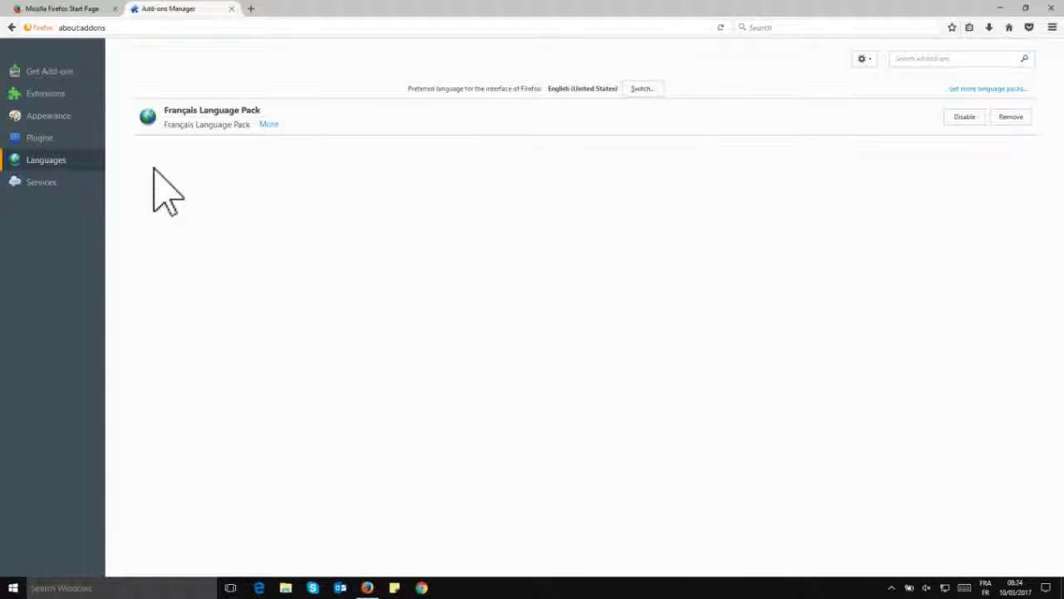
Close the Add-ons Manager, enter ".ouuygdf" in the start page search field and turn on spell checking.
click(231, 8)
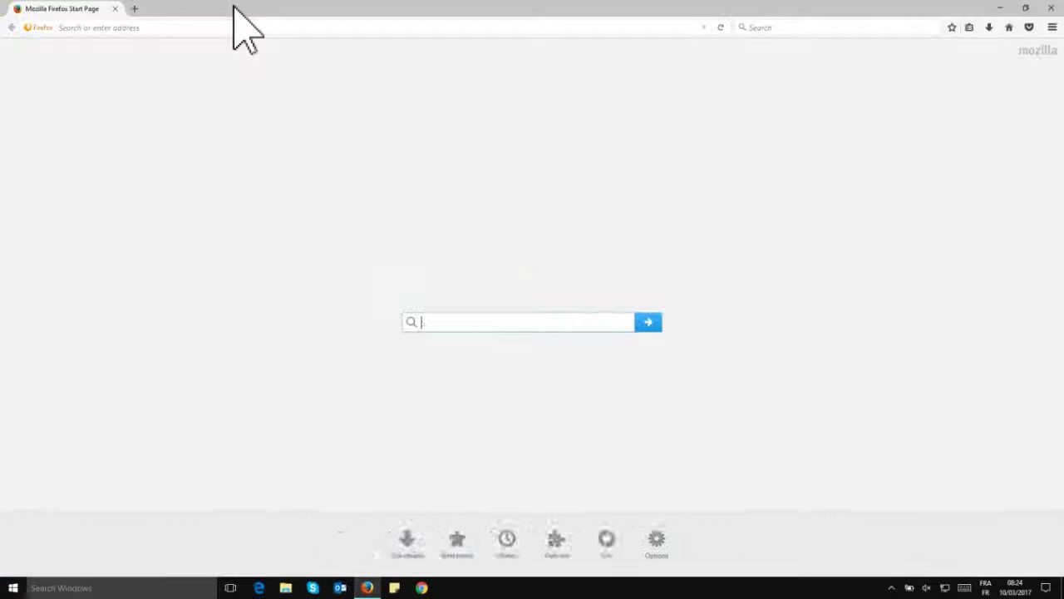
click(467, 308)
text(.ou)
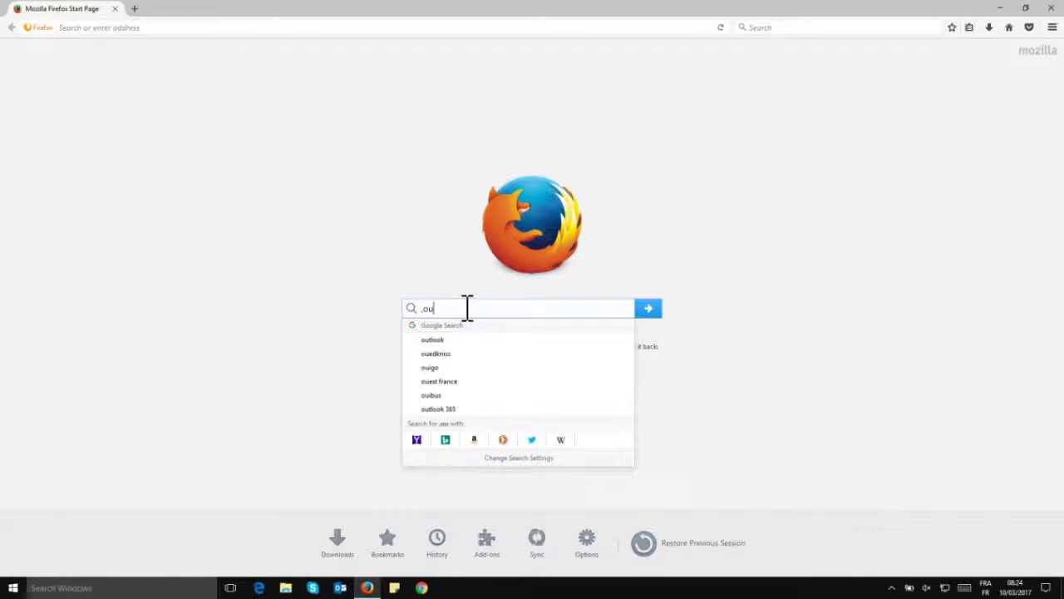
key(BackSpace)
key(BackSpace)
key(BackSpace)
text(.ouuygdf)
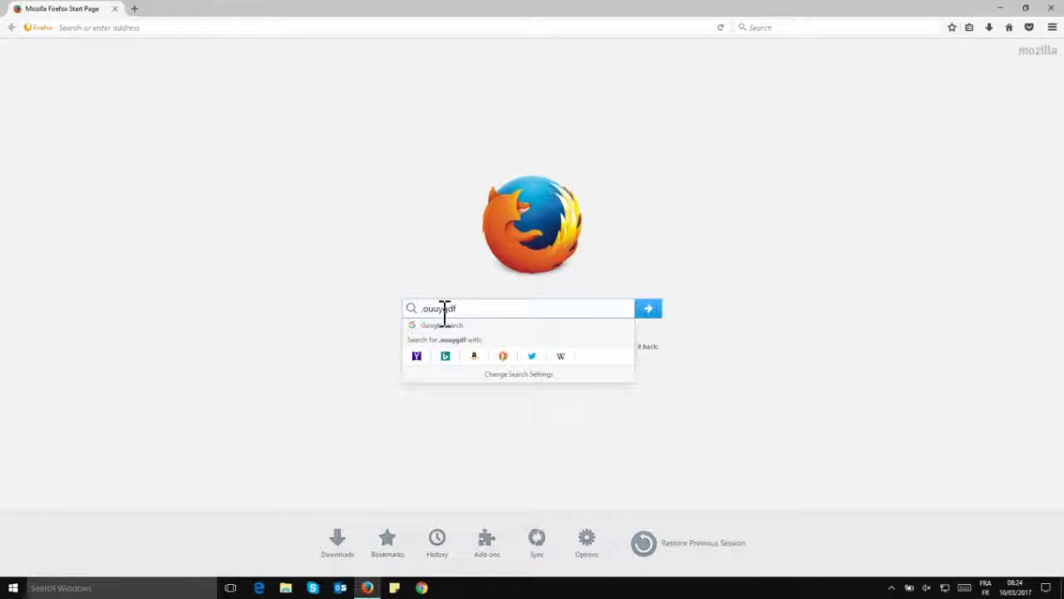
right_click(443, 310)
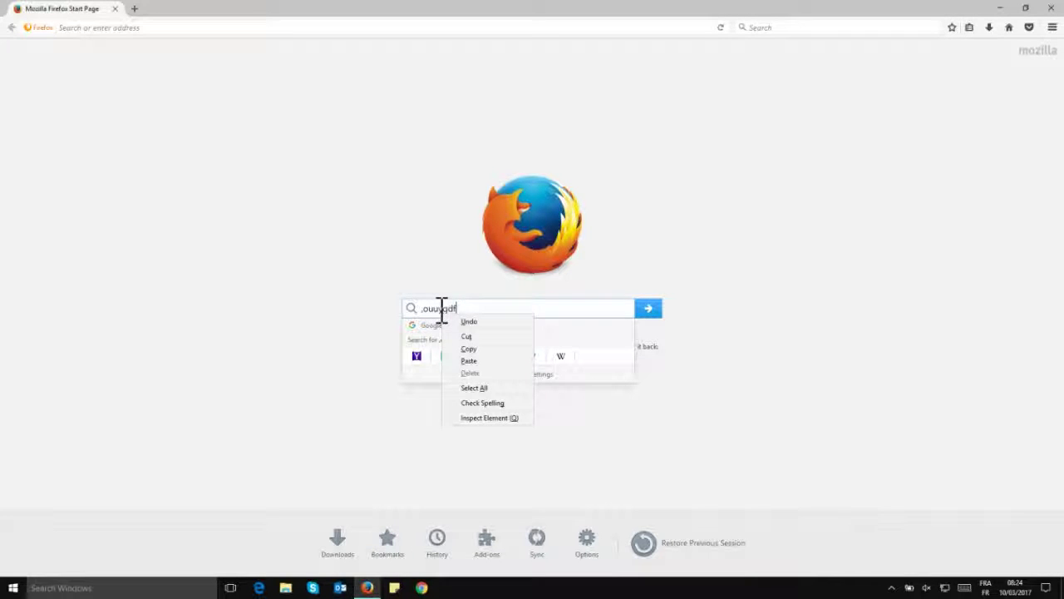
click(479, 402)
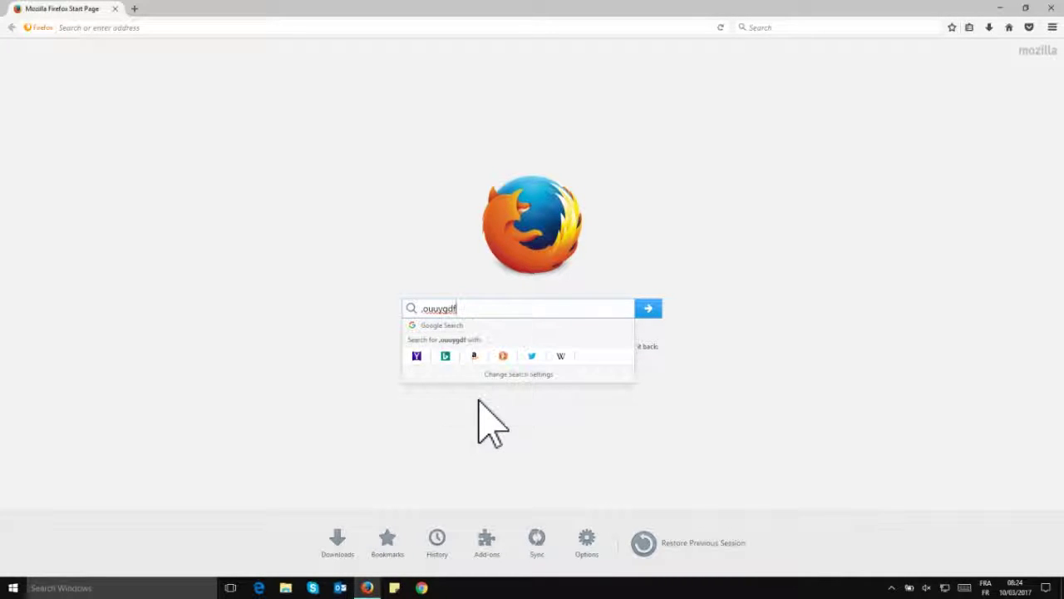
From the search field's spell-checking languages, open the Dictionaries & Language Packs page and find the Brazilian Portuguese dictionary.
right_click(449, 310)
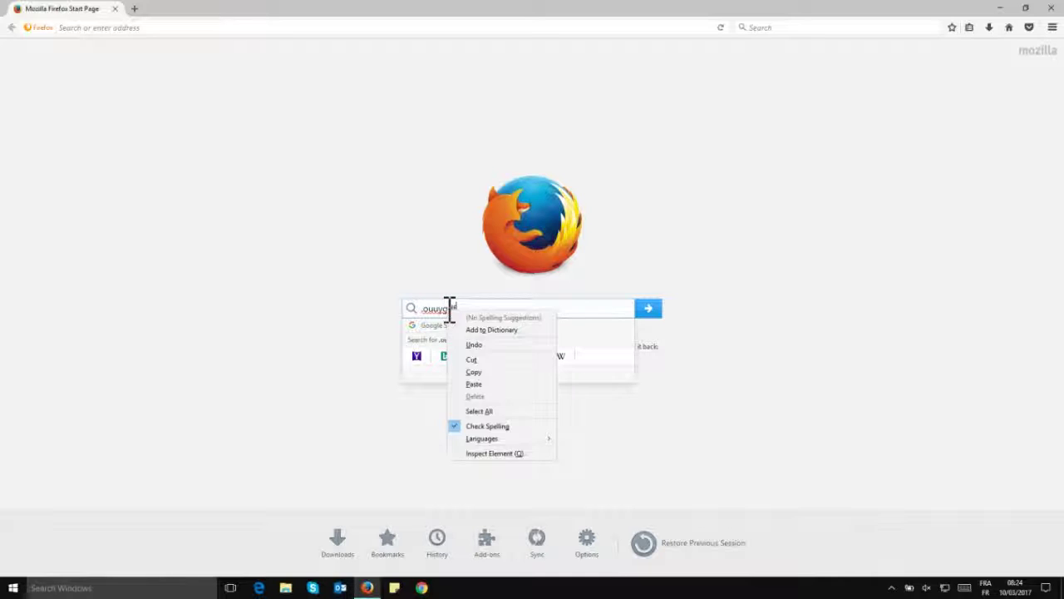
mouse_move(503, 441)
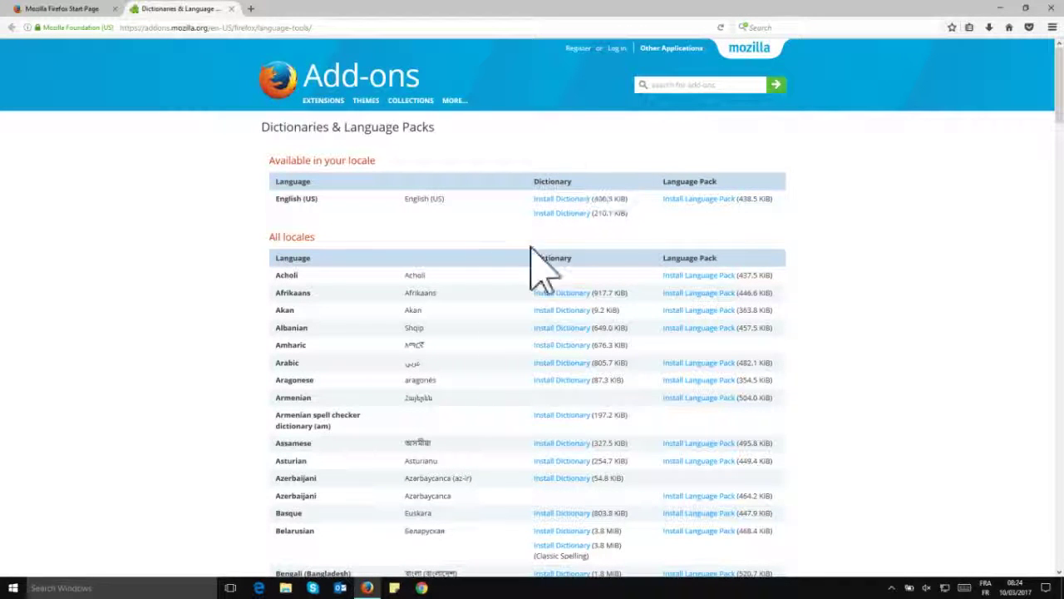
scroll(602, 363, down, 2)
scroll(602, 362, down, 15)
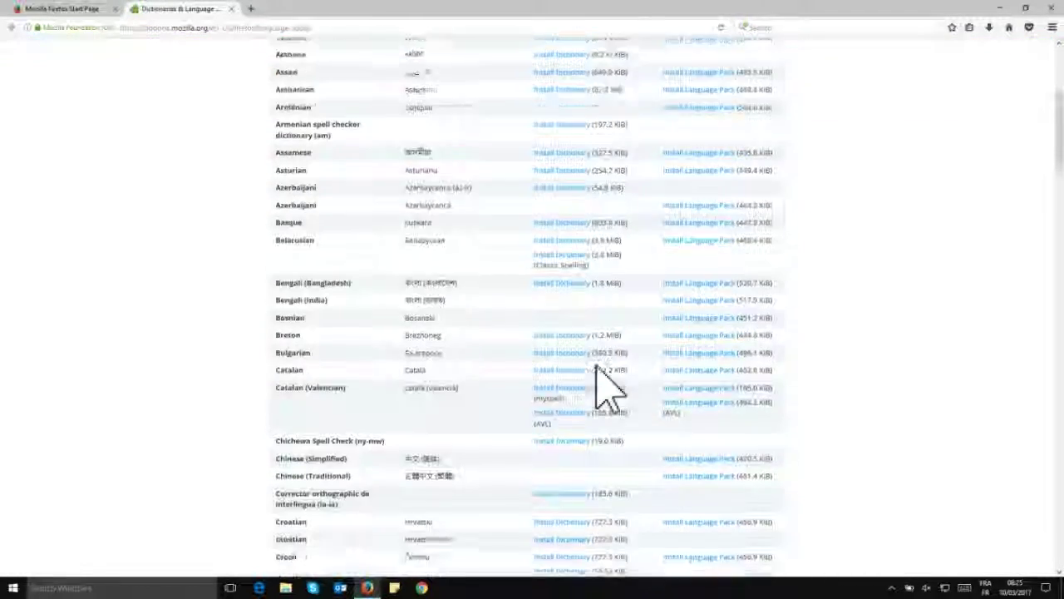
scroll(598, 365, down, 13)
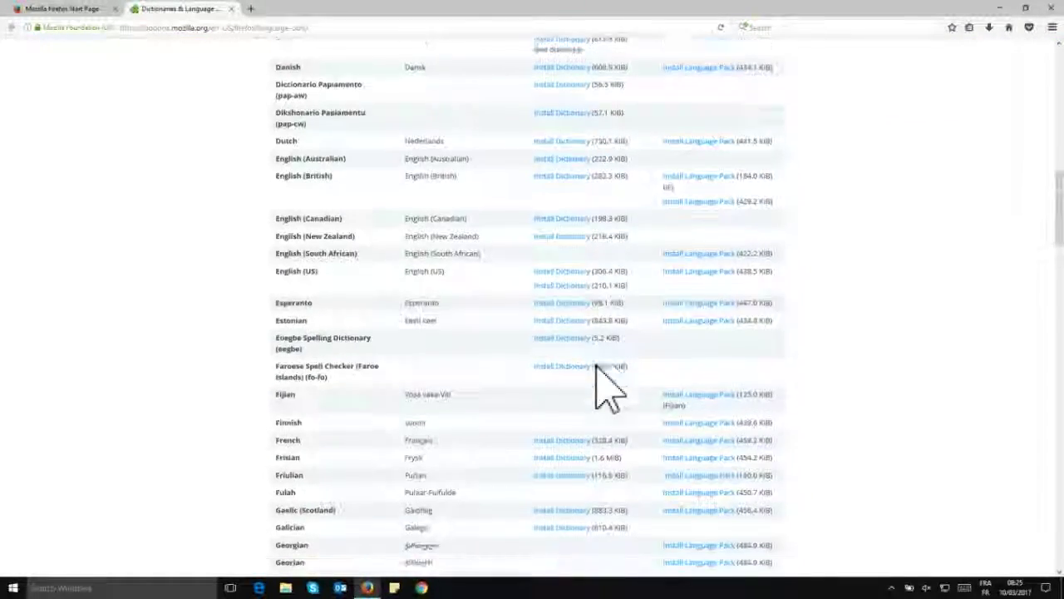
scroll(601, 384, down, 12)
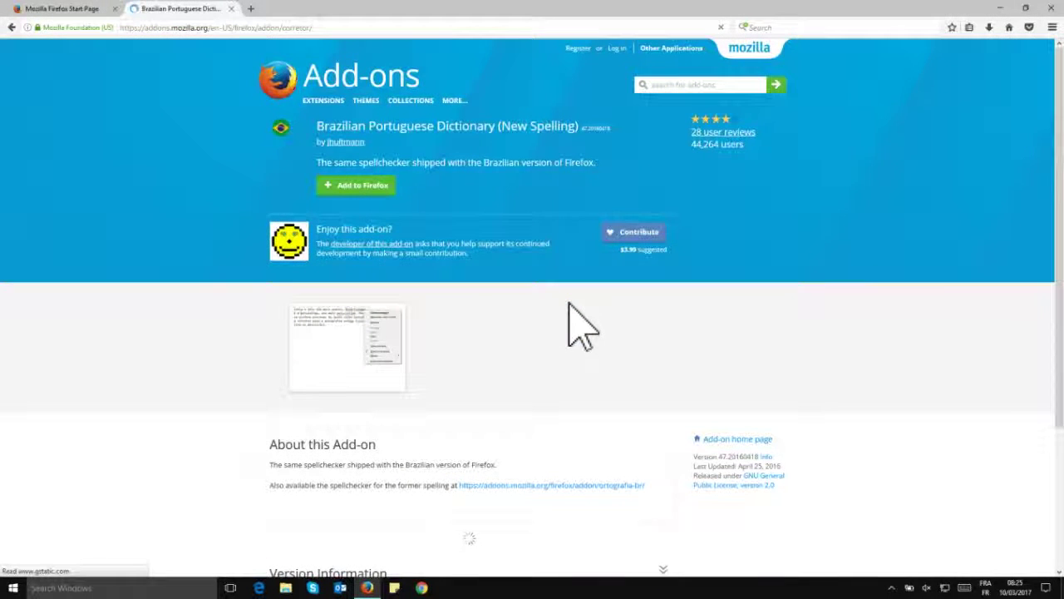
Install the Brazilian Portuguese Dictionary (New Spelling) add-on and show the installed dictionaries in the Add-ons Manager.
click(363, 188)
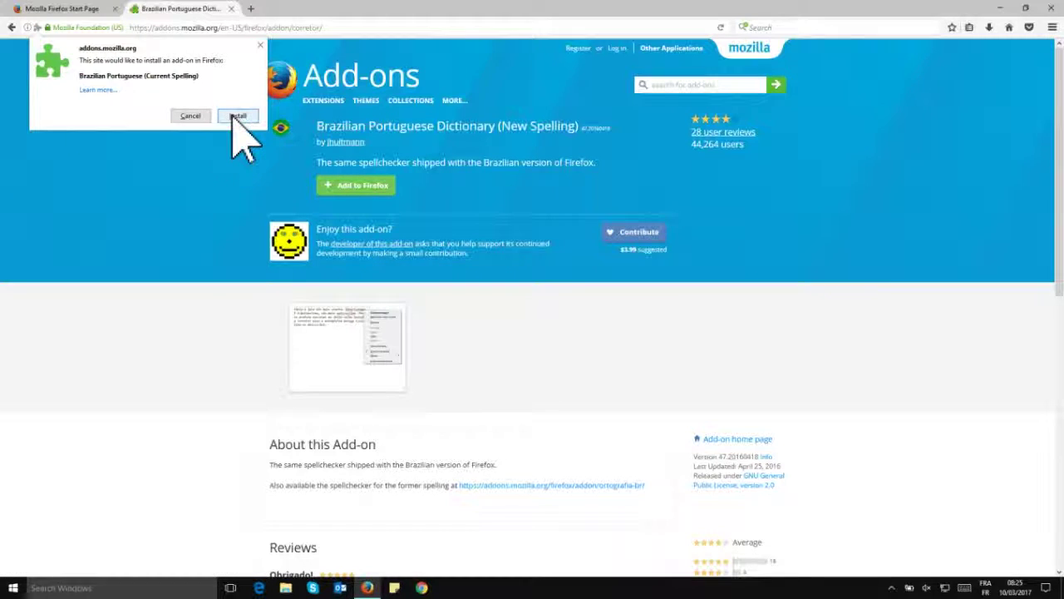
click(239, 117)
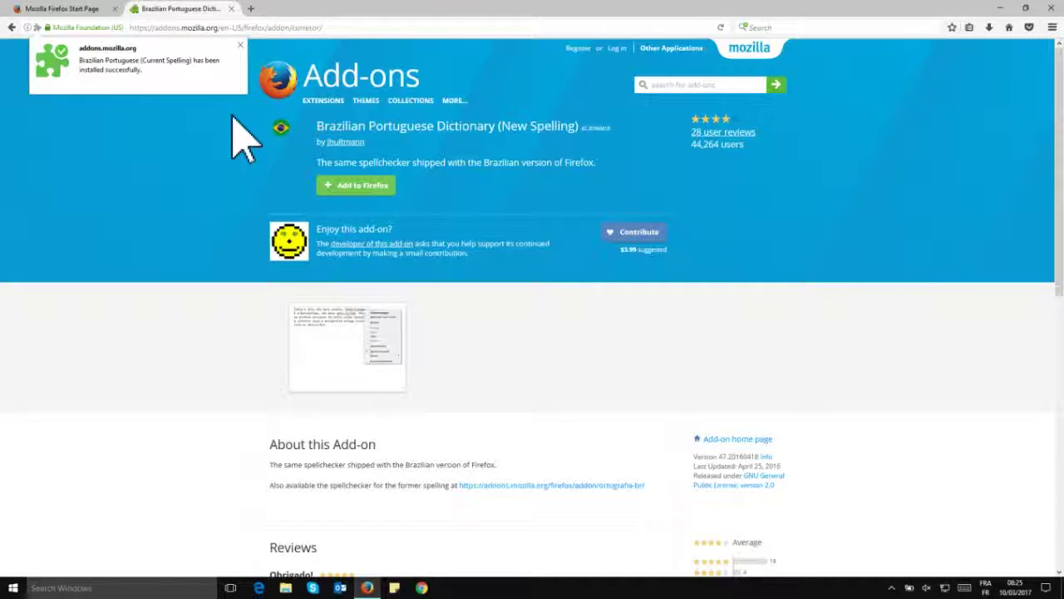
click(241, 45)
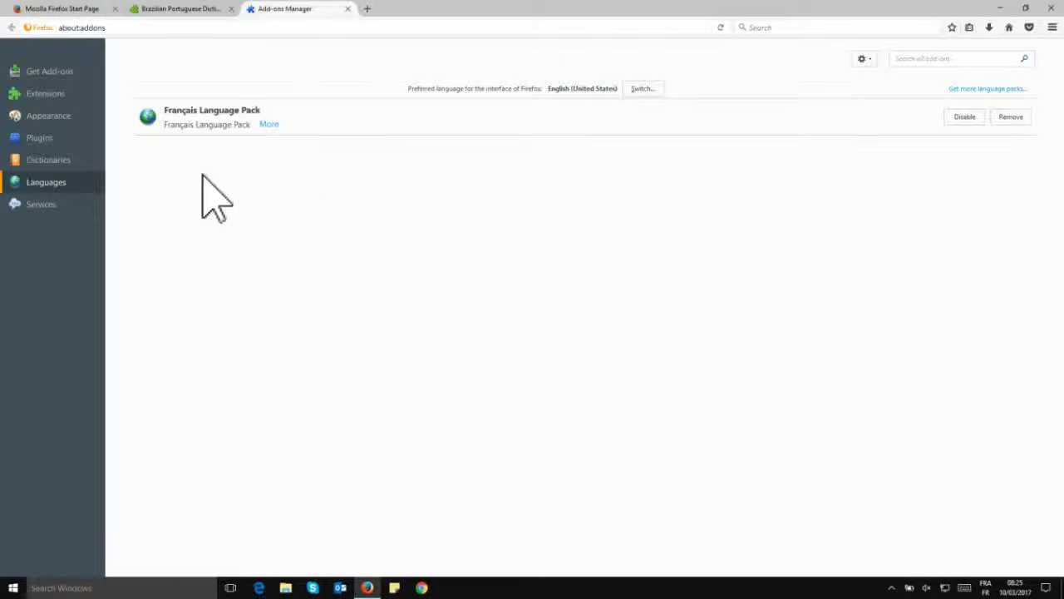
click(59, 165)
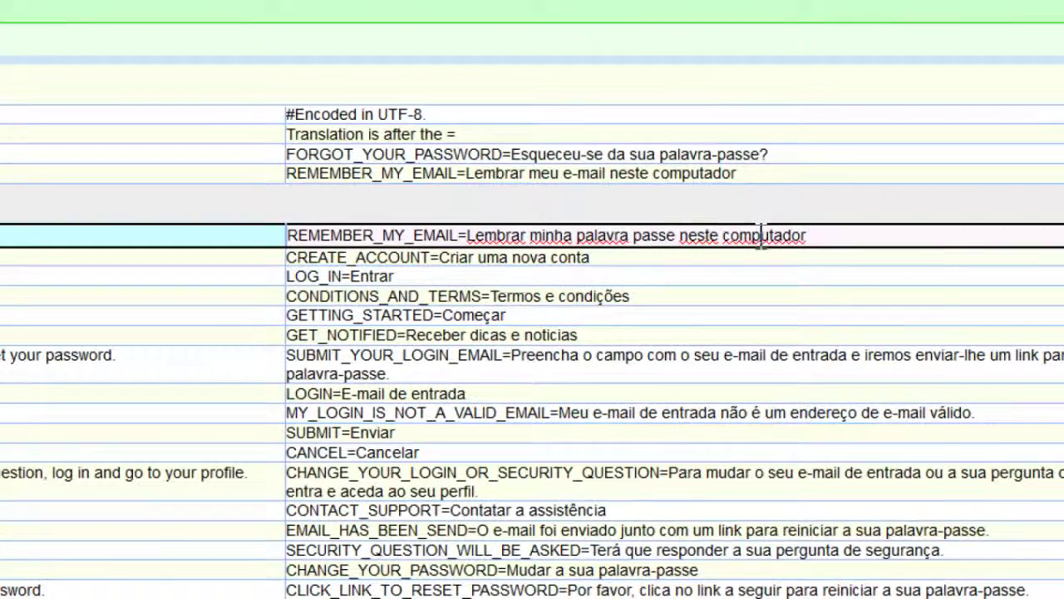
Set the spell-checking language of the REMEMBER_MY_EMAIL translation cell to Portuguese (Brazil) and replace "computadar" with the suggestion "computador".
right_click(762, 235)
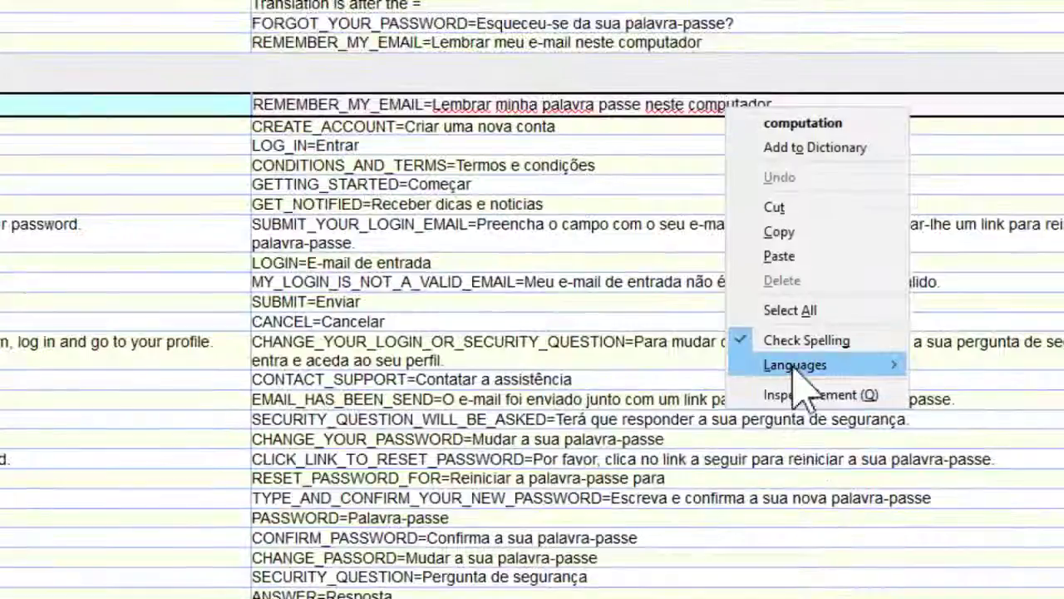
mouse_move(826, 497)
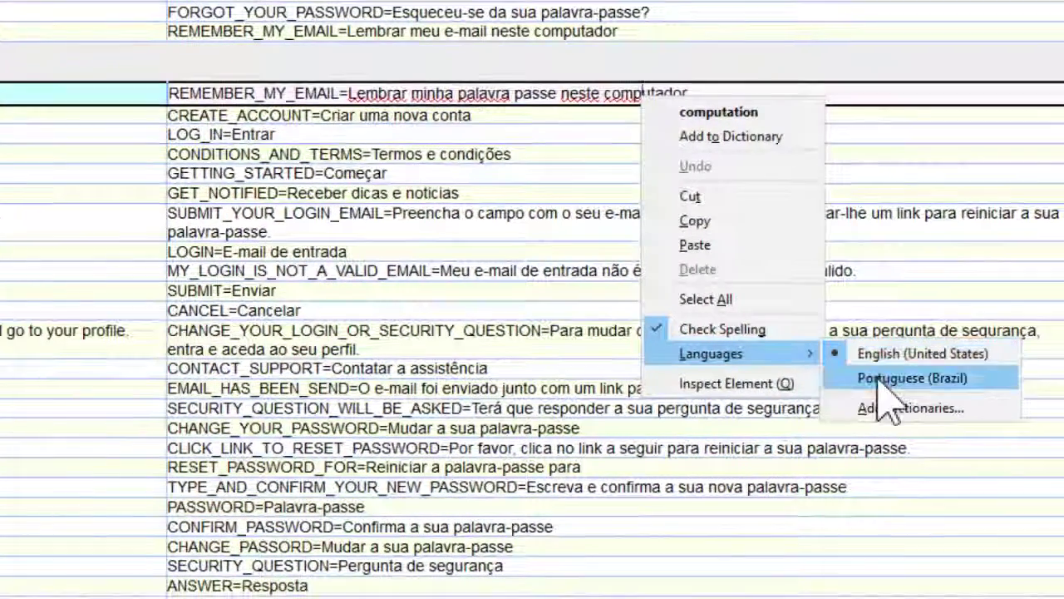
click(884, 384)
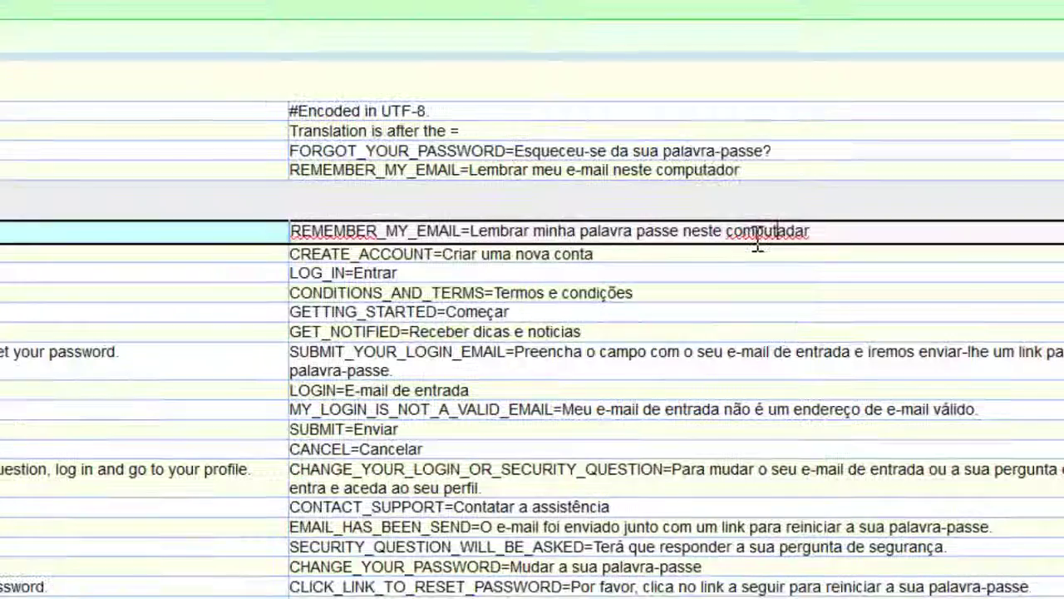
right_click(757, 233)
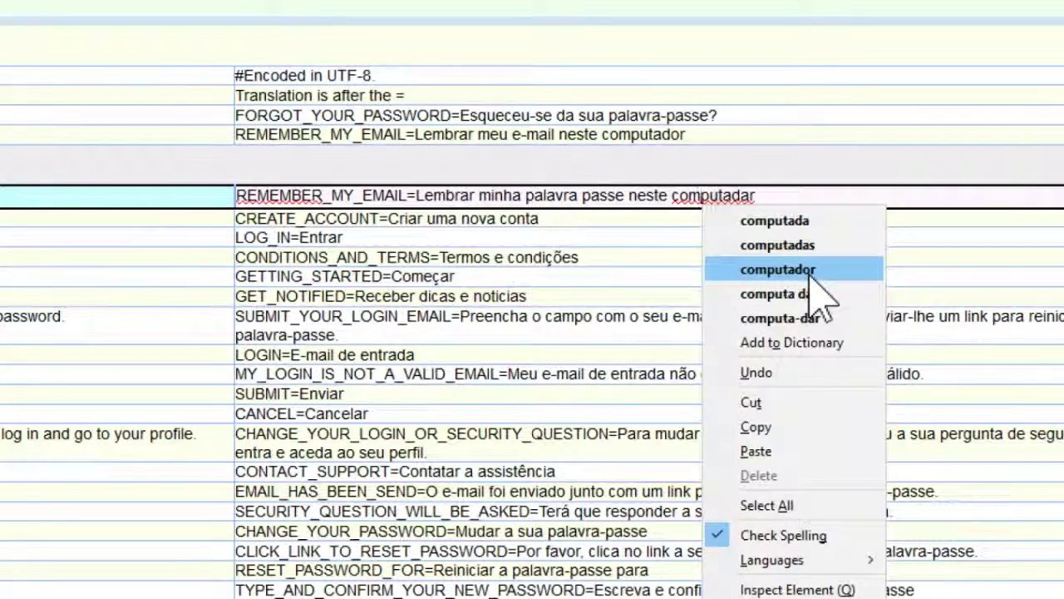
click(777, 269)
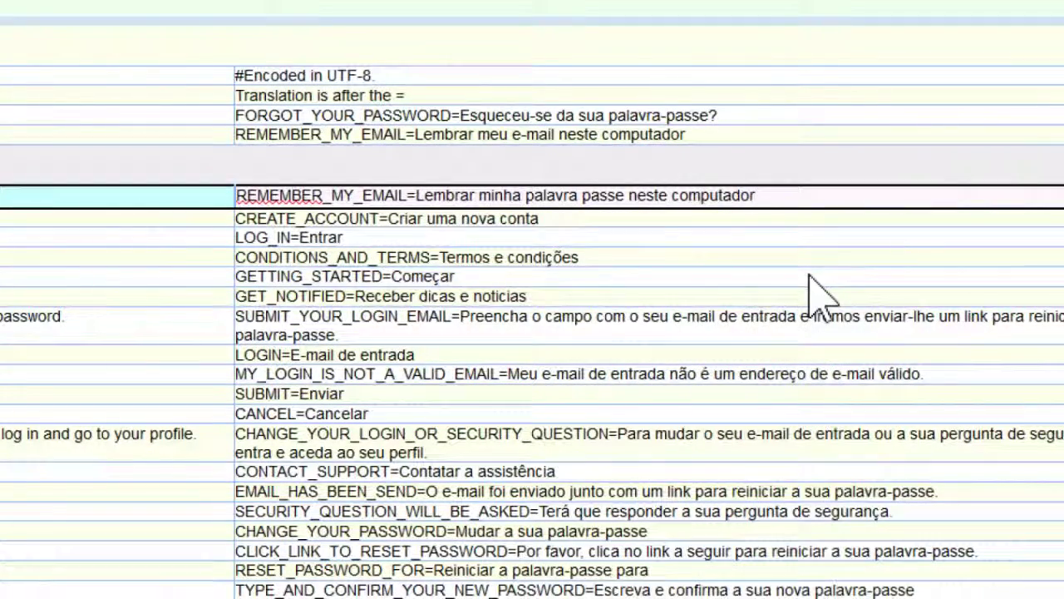